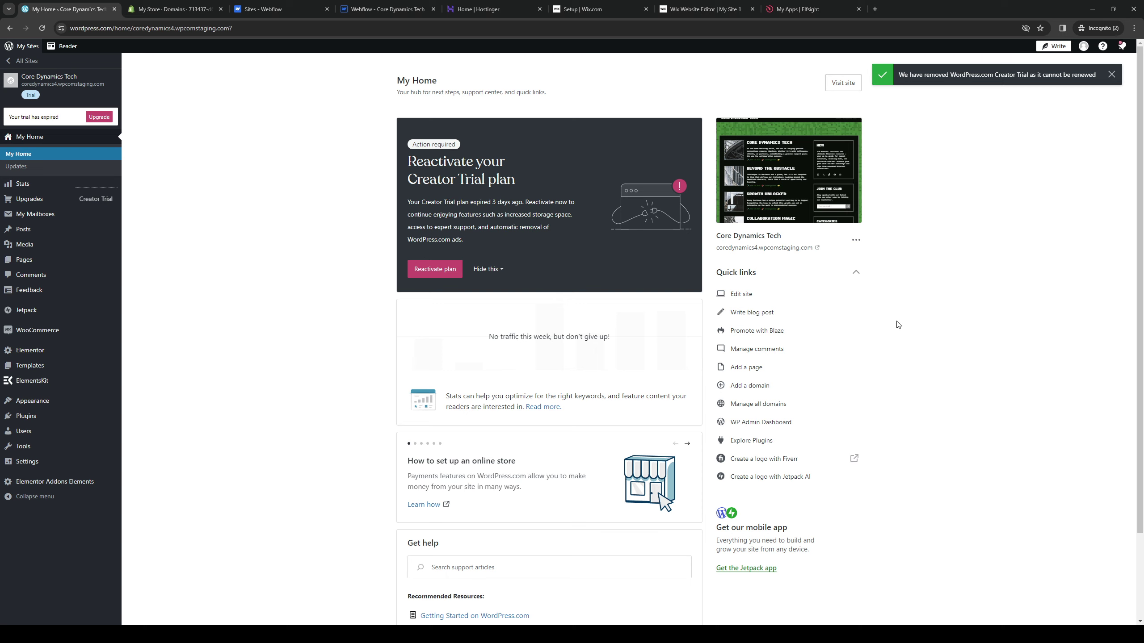
# Go to Plugins > Add New Plugin to browse the plugin directory.
pyautogui.scroll(-2, 972, 303)
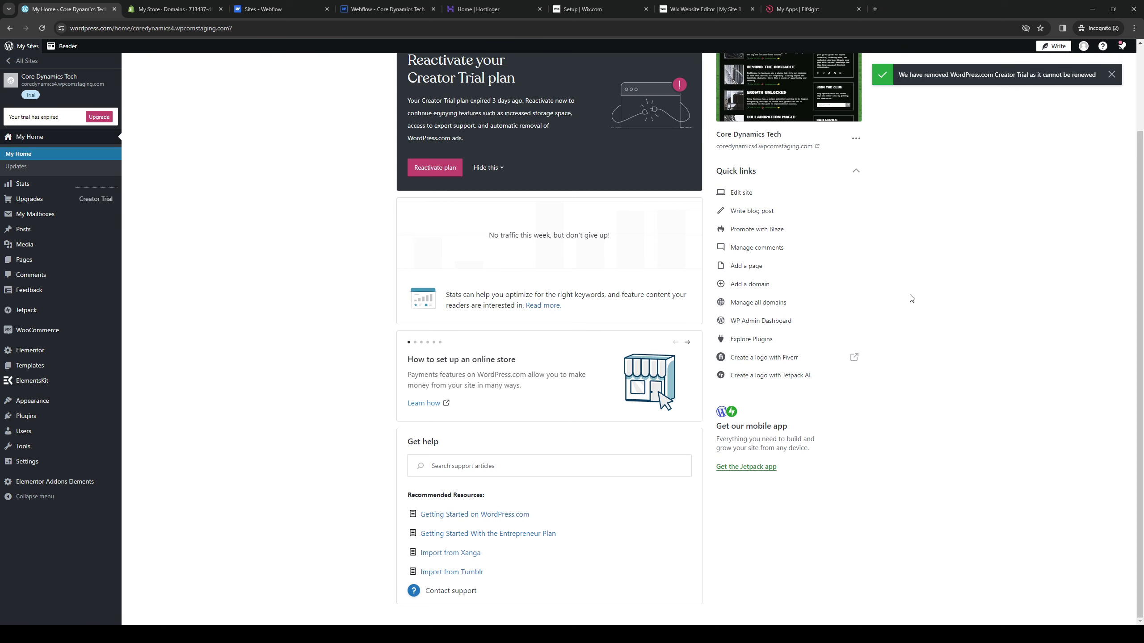
pyautogui.scroll(2, 386, 249)
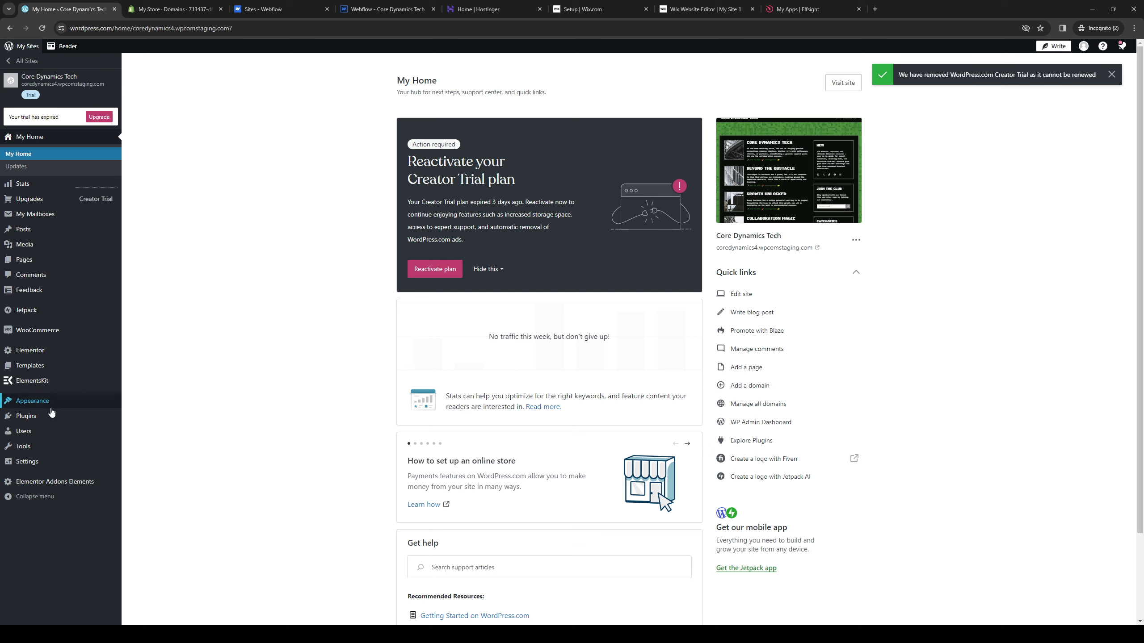
pyautogui.moveTo(32, 422)
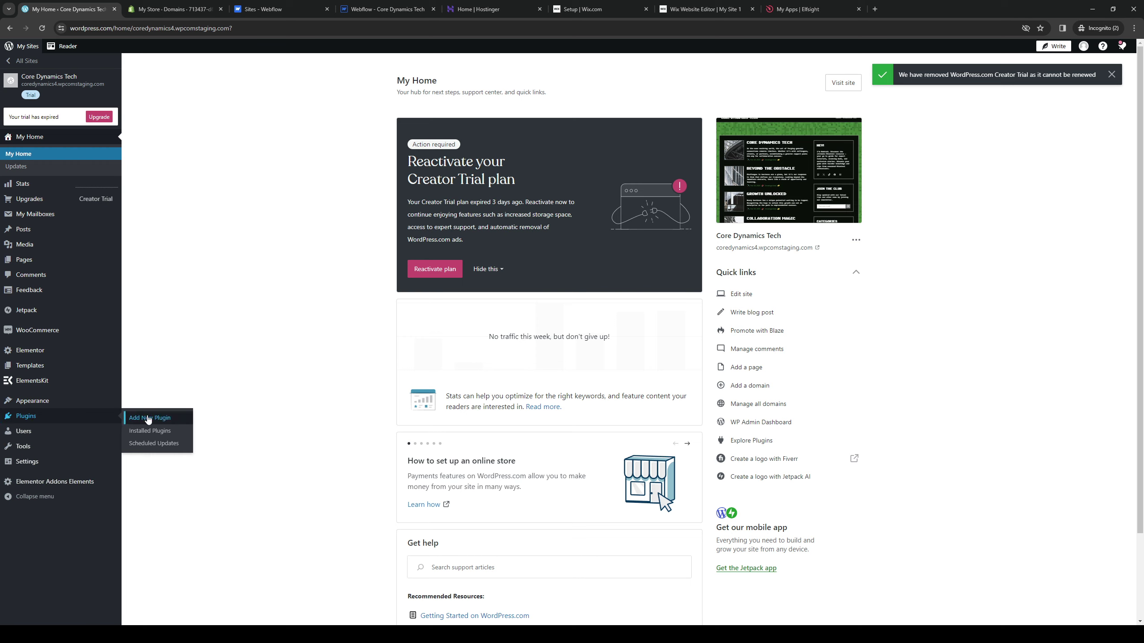
pyautogui.click(171, 420)
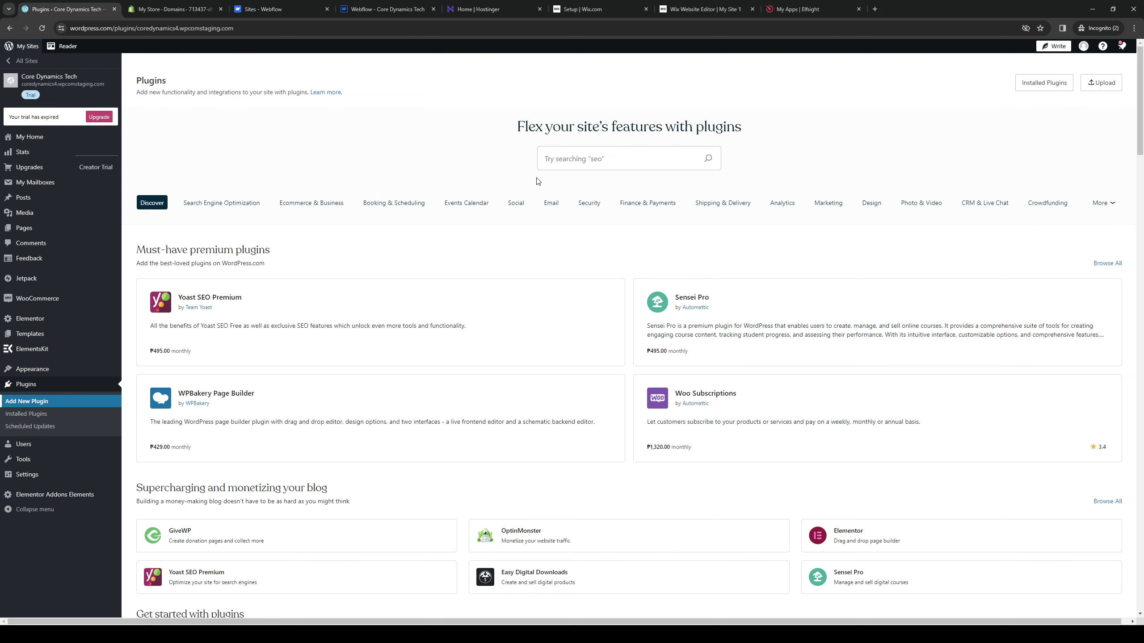
# Search the plugin directory for 'facebook' and open the Facebook for WooCommerce result.
pyautogui.scroll(-5, 423, 349)
pyautogui.scroll(5, 439, 350)
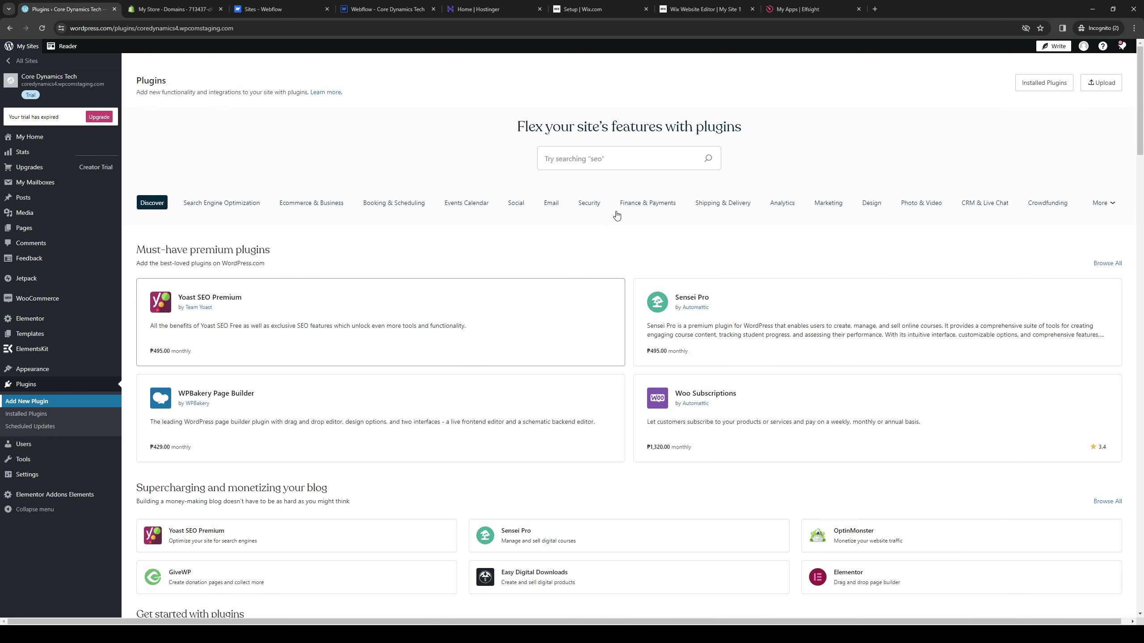
pyautogui.click(614, 165)
pyautogui.write('facebook')
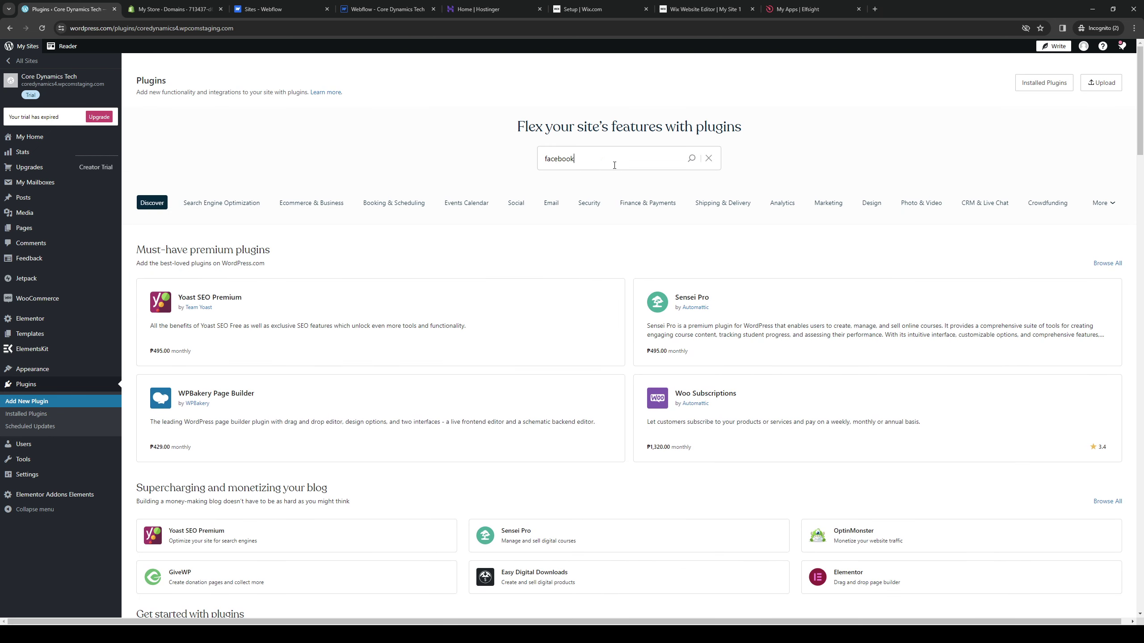
pyautogui.press('Return')
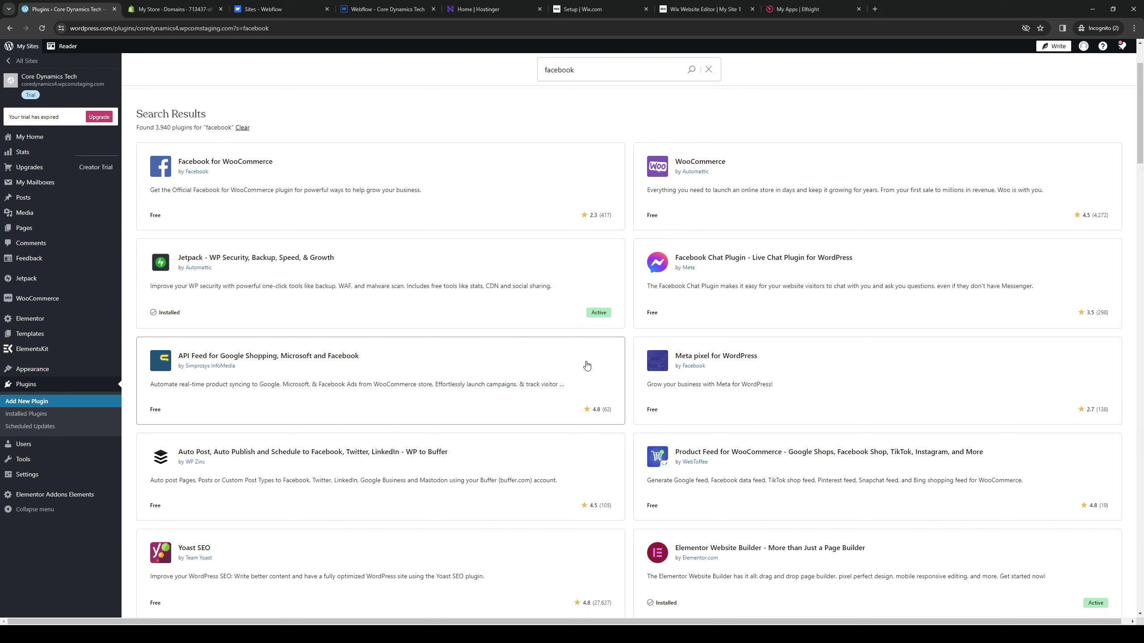
pyautogui.scroll(-5, 579, 386)
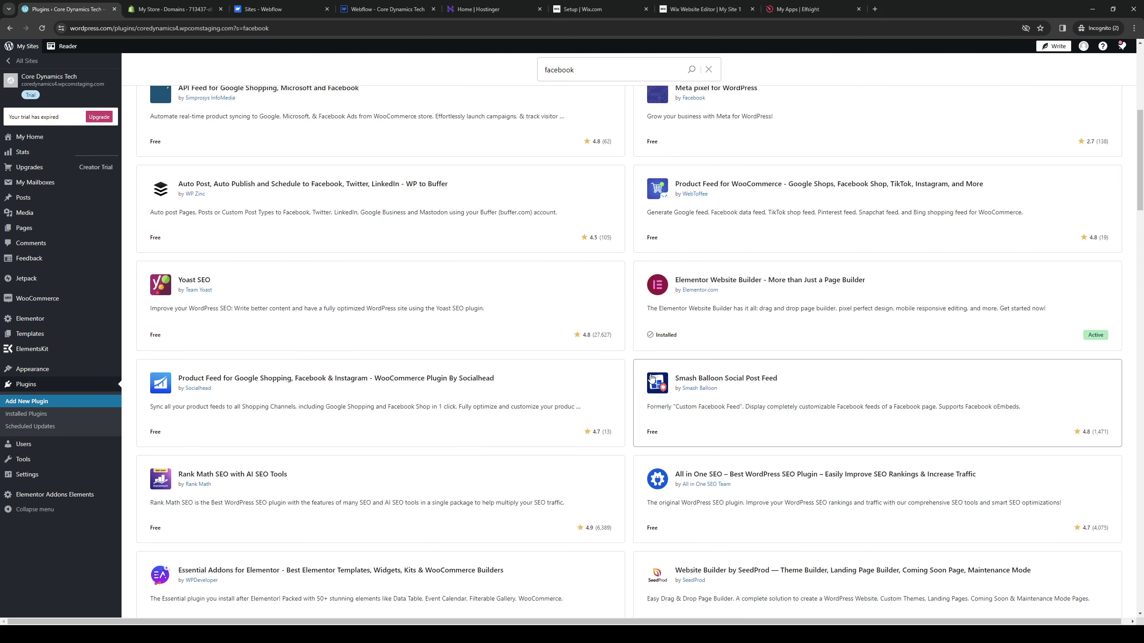
pyautogui.scroll(8, 659, 374)
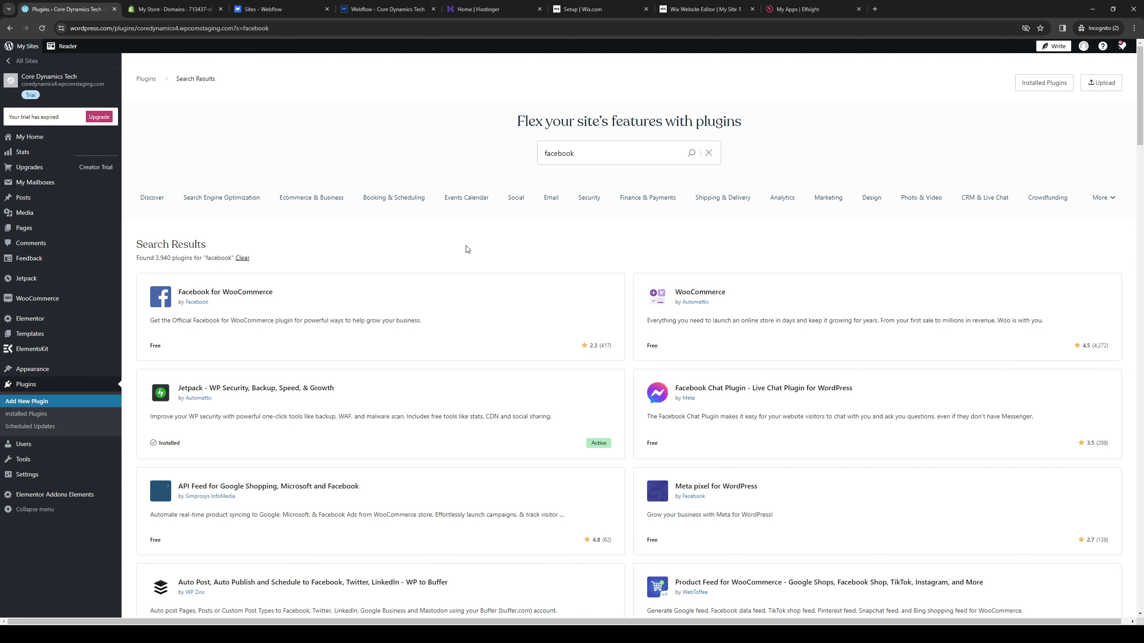
pyautogui.scroll(-5, 510, 380)
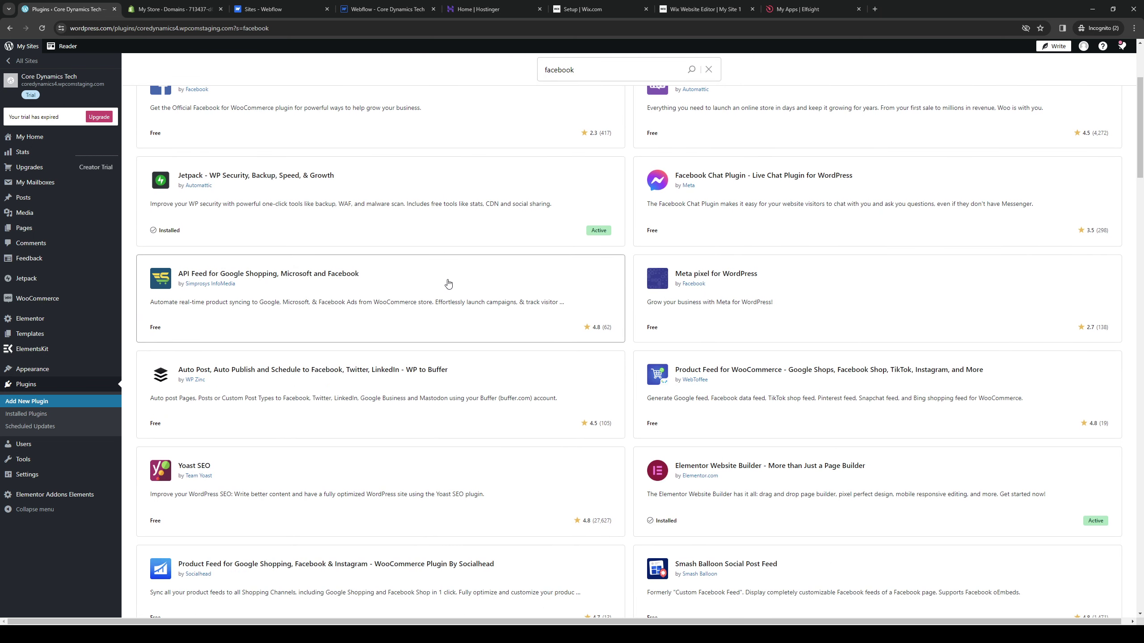
pyautogui.scroll(5, 447, 281)
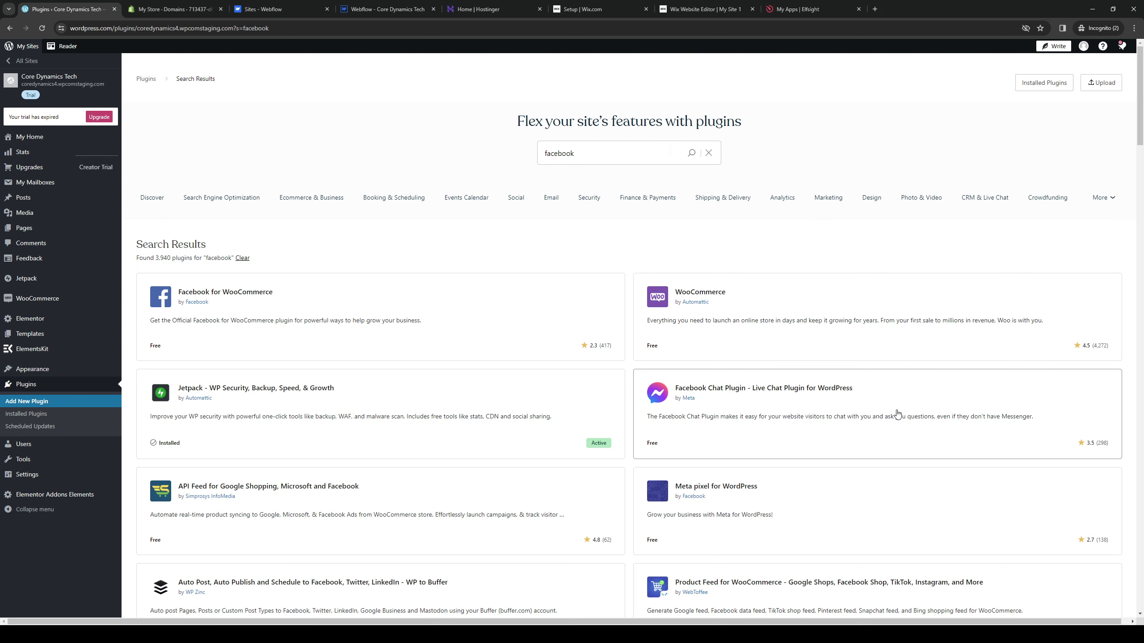
pyautogui.click(299, 300)
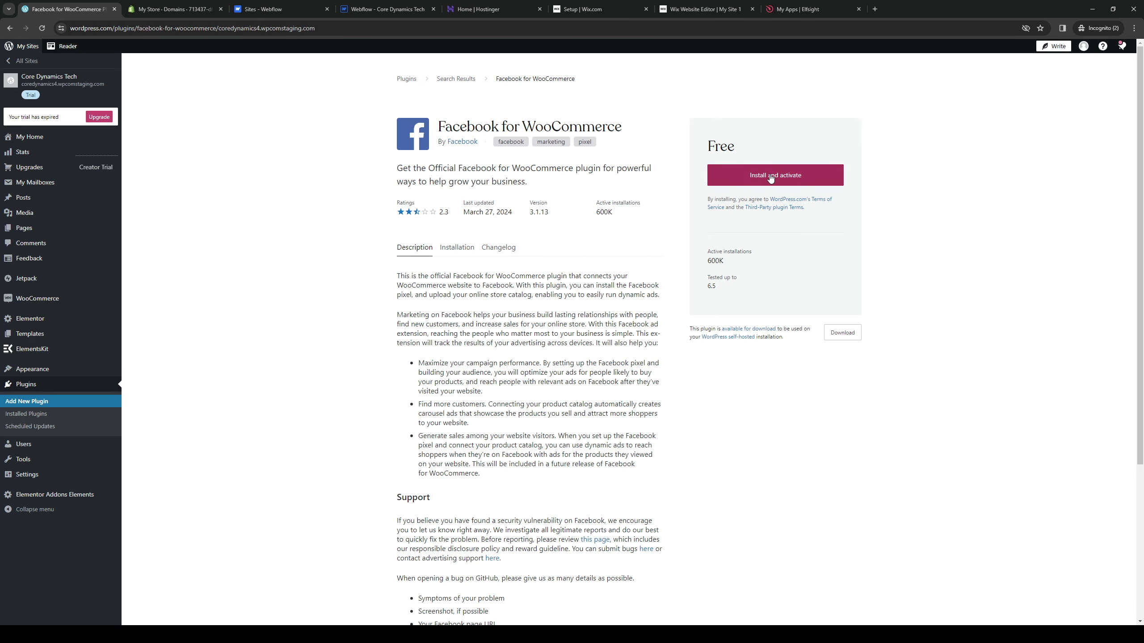
# Install and activate Facebook for WooCommerce, then go to its Manage plugin page.
pyautogui.click(711, 180)
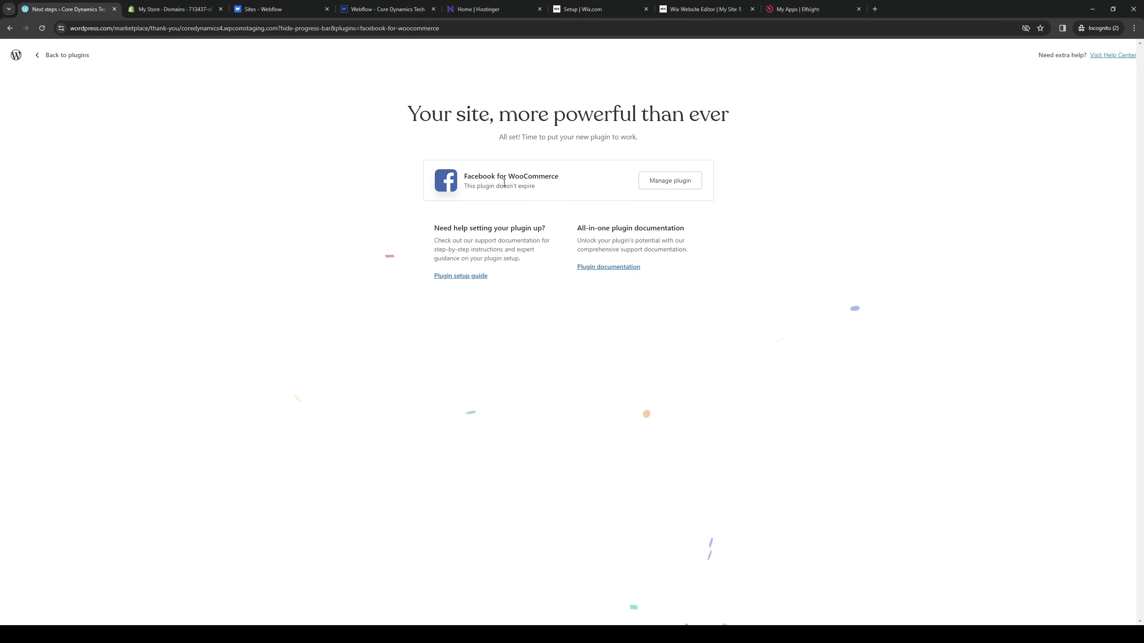
pyautogui.click(678, 185)
pyautogui.click(667, 183)
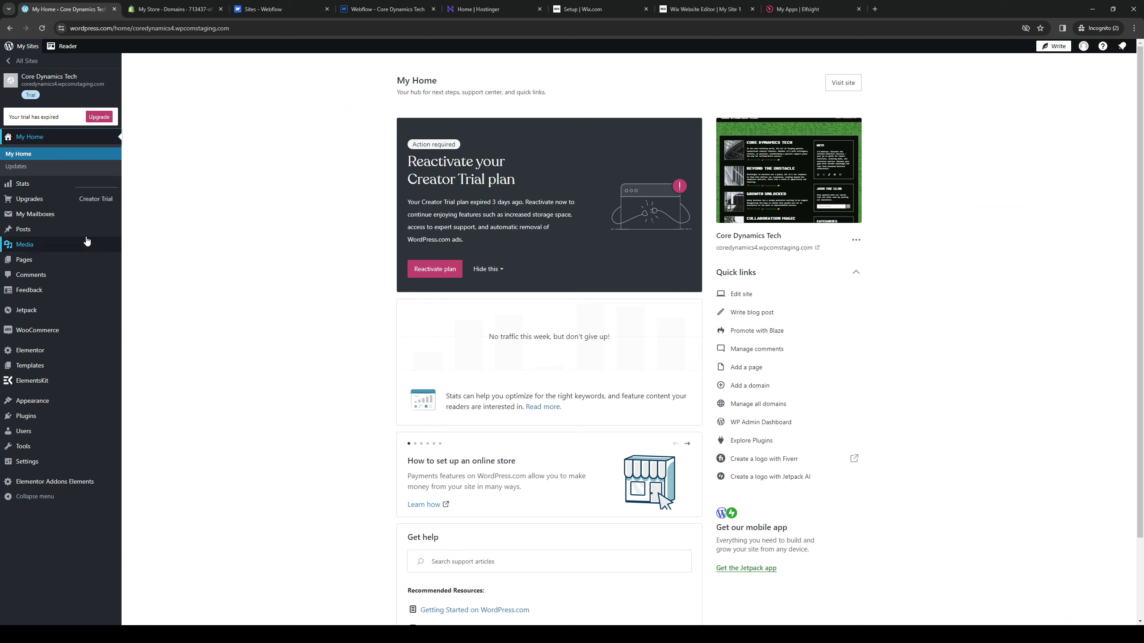
# Create a new blank post via Posts > Add New Post.
pyautogui.moveTo(55, 231)
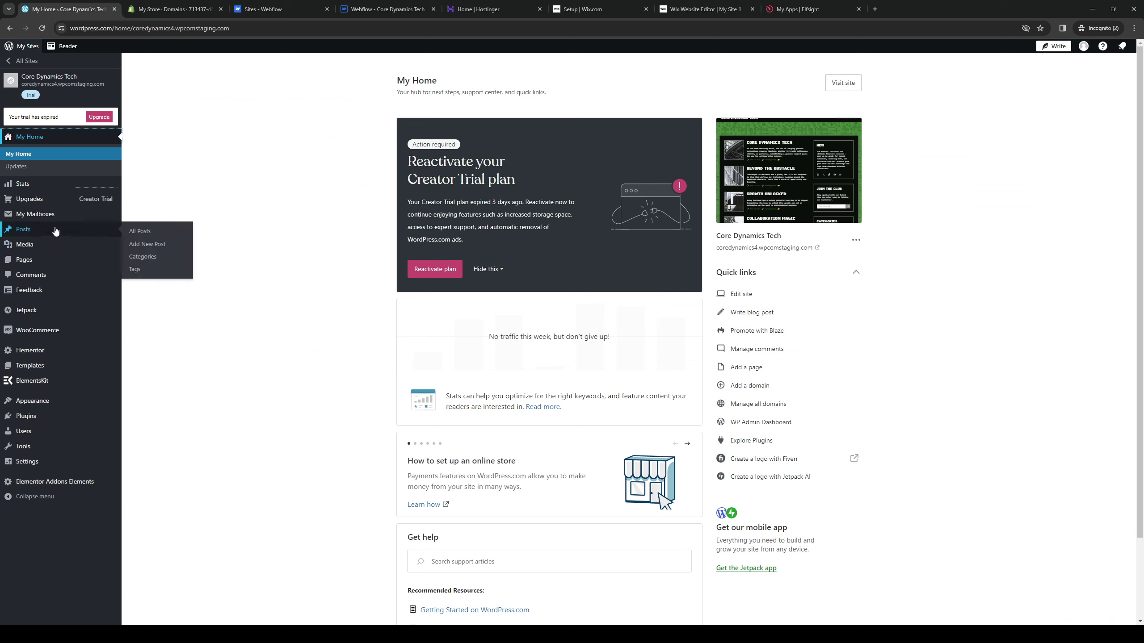
pyautogui.click(155, 249)
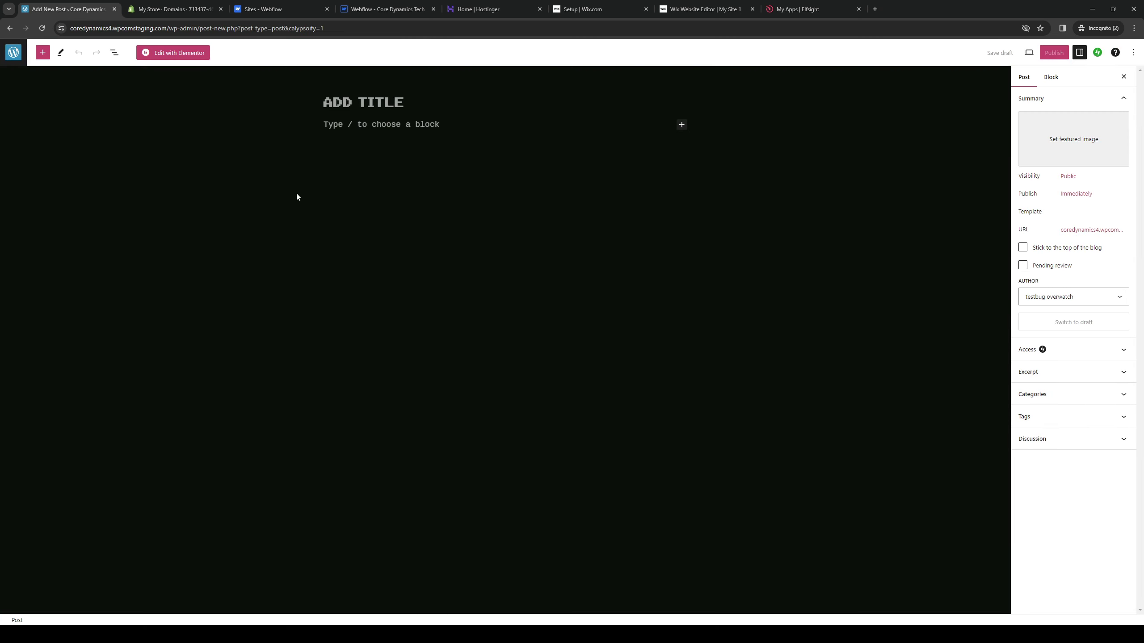
# Clear the stray dashes from the title field and enter 'BIG SALE'.
pyautogui.write('--')
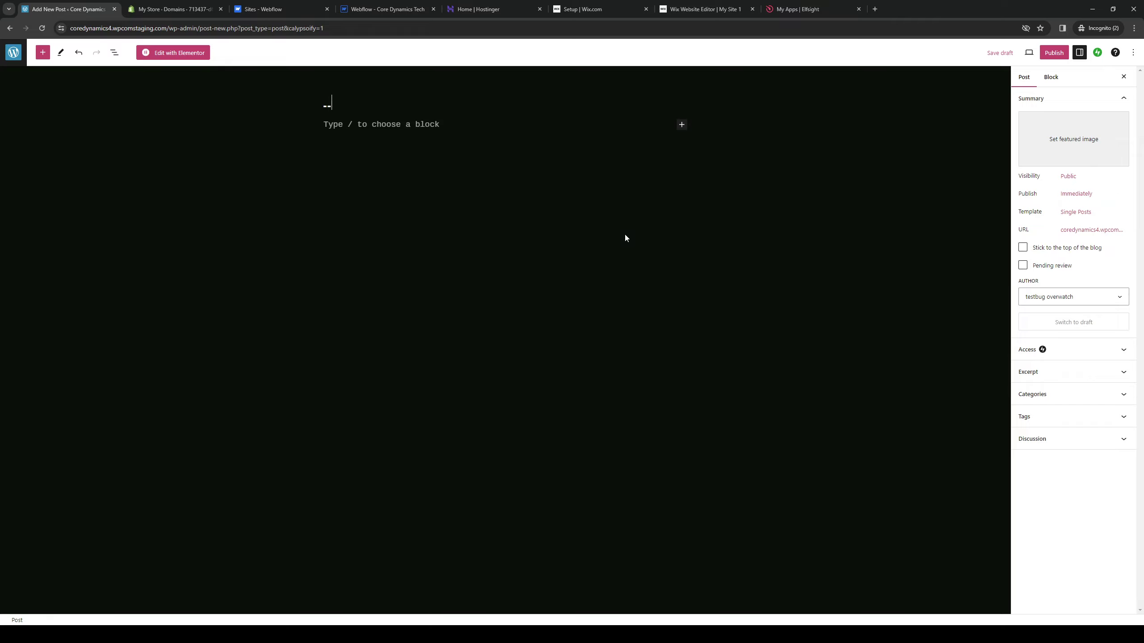
pyautogui.press('BackSpace')
pyautogui.press('BackSpace')
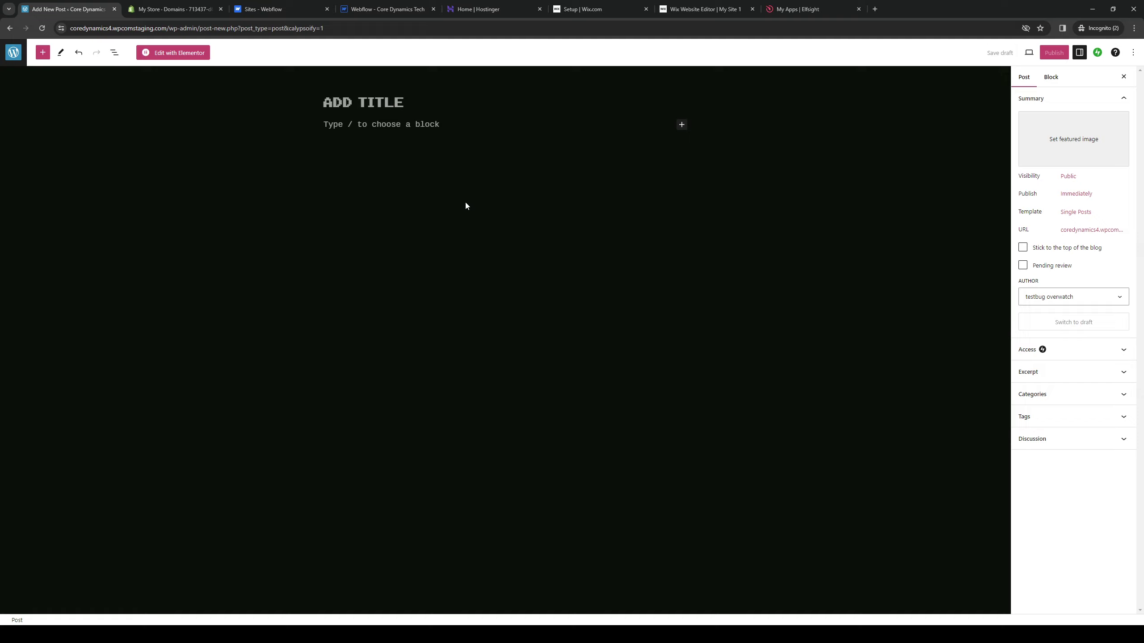
pyautogui.write('BIG SALE')
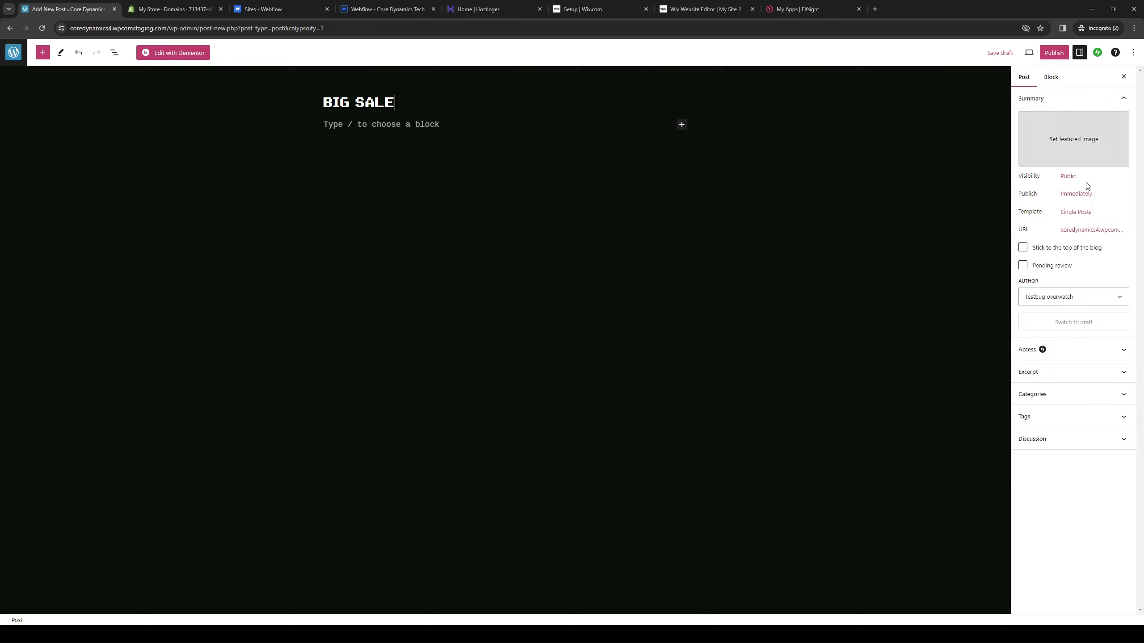
# In the Post settings sidebar, expand Access and confirm it is set to Everyone.
pyautogui.click(1055, 80)
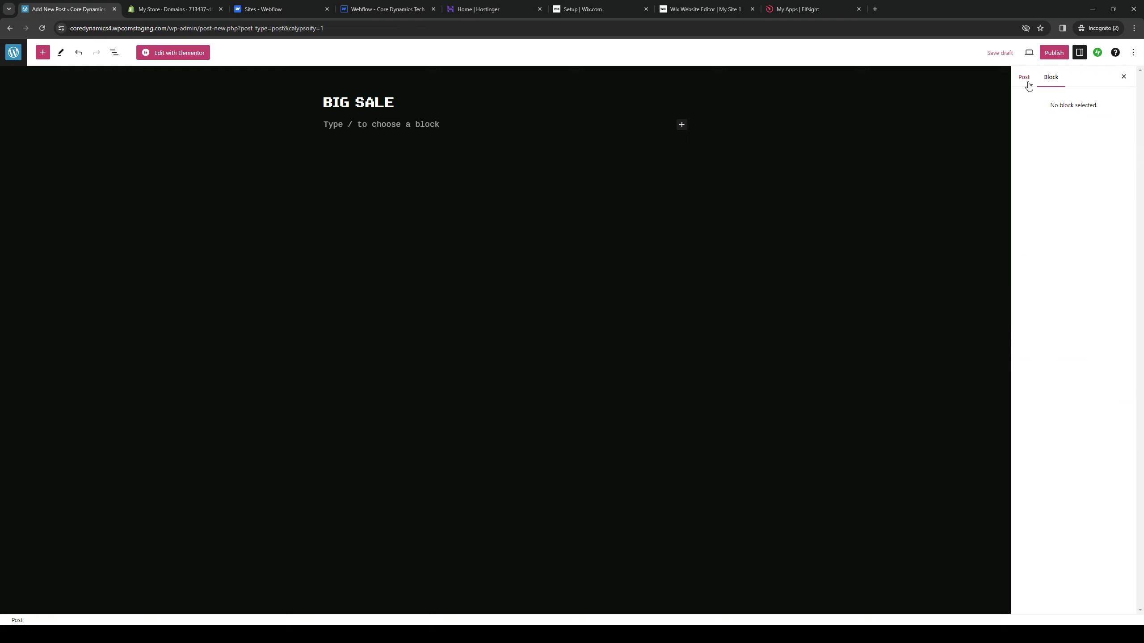
pyautogui.click(1026, 84)
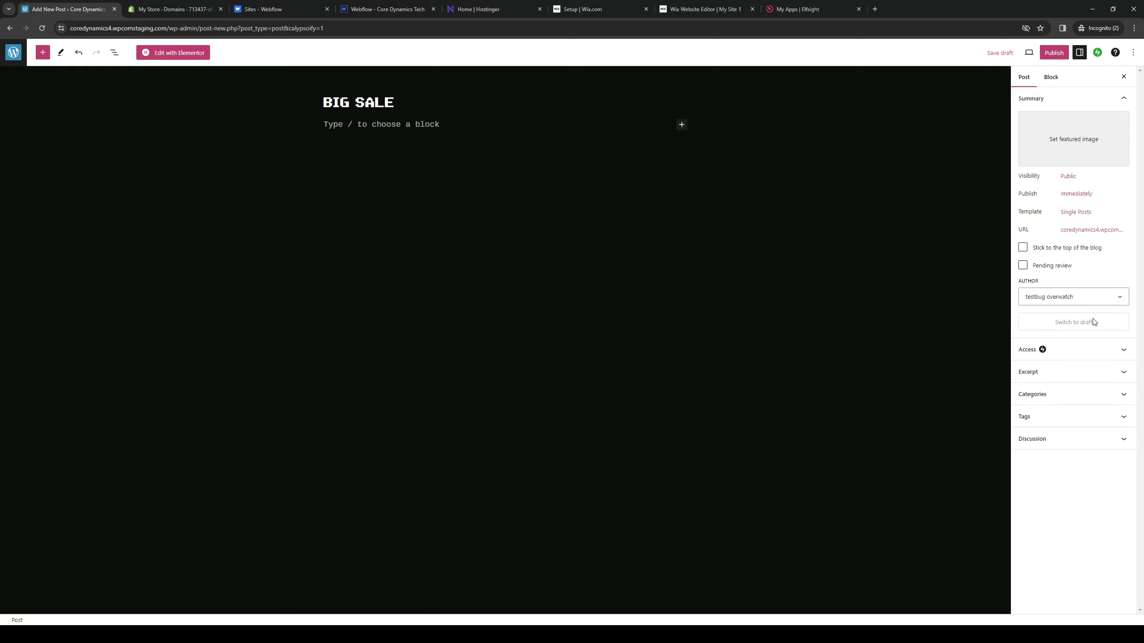
pyautogui.click(1071, 355)
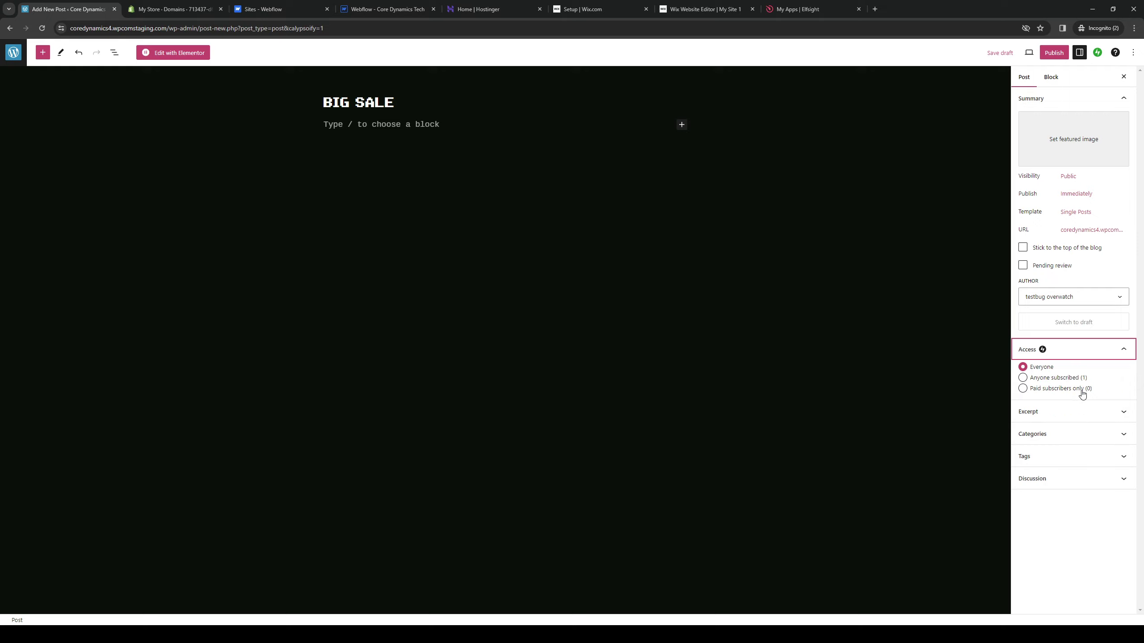
# Review the Excerpt, Categories, Tags and Discussion panels, expanding and collapsing each one.
pyautogui.click(1064, 411)
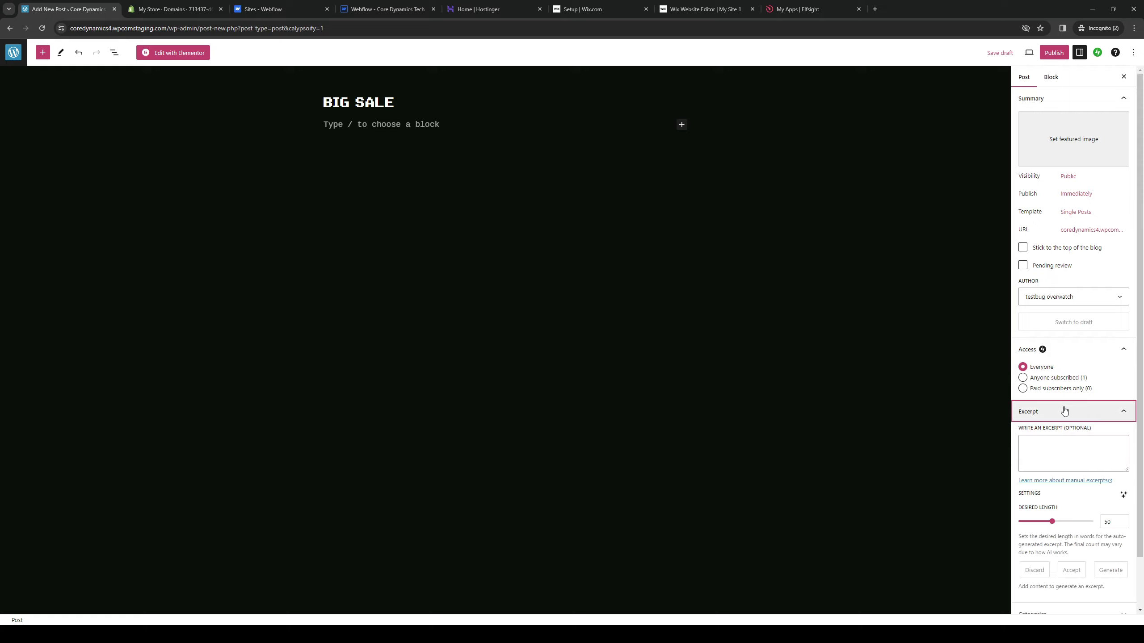
pyautogui.click(1065, 411)
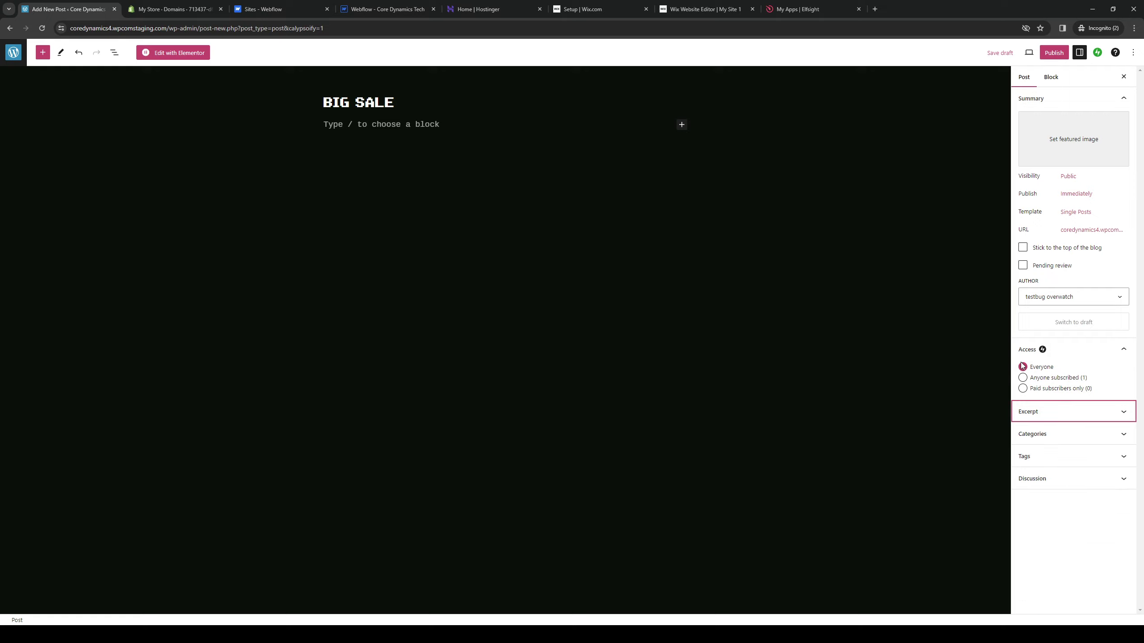
pyautogui.click(1039, 434)
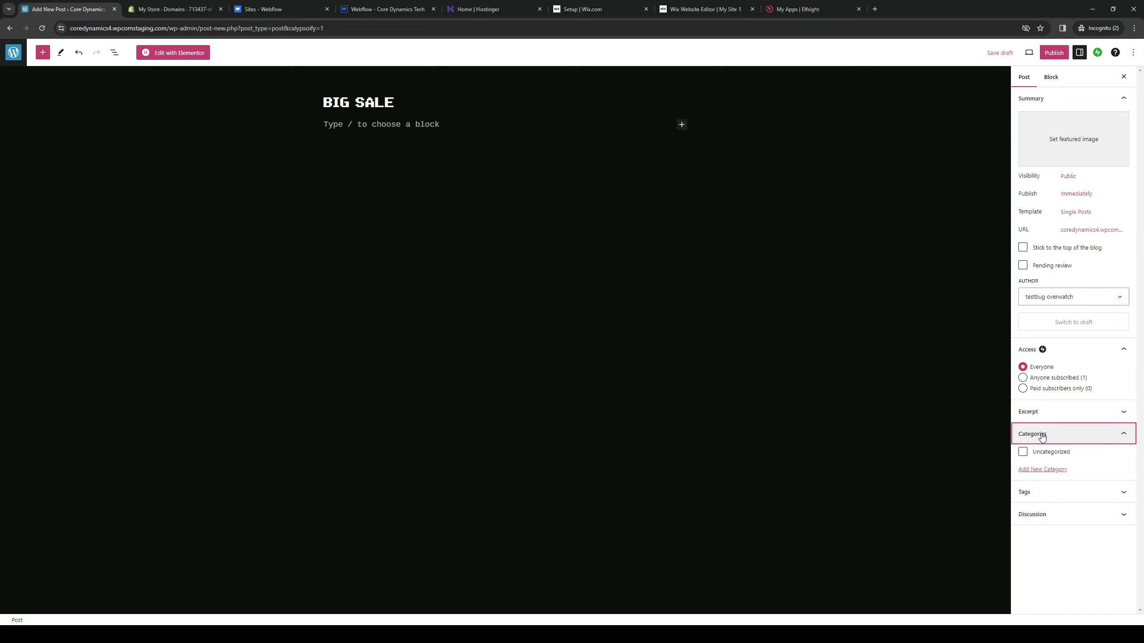
pyautogui.click(1042, 435)
pyautogui.click(1062, 461)
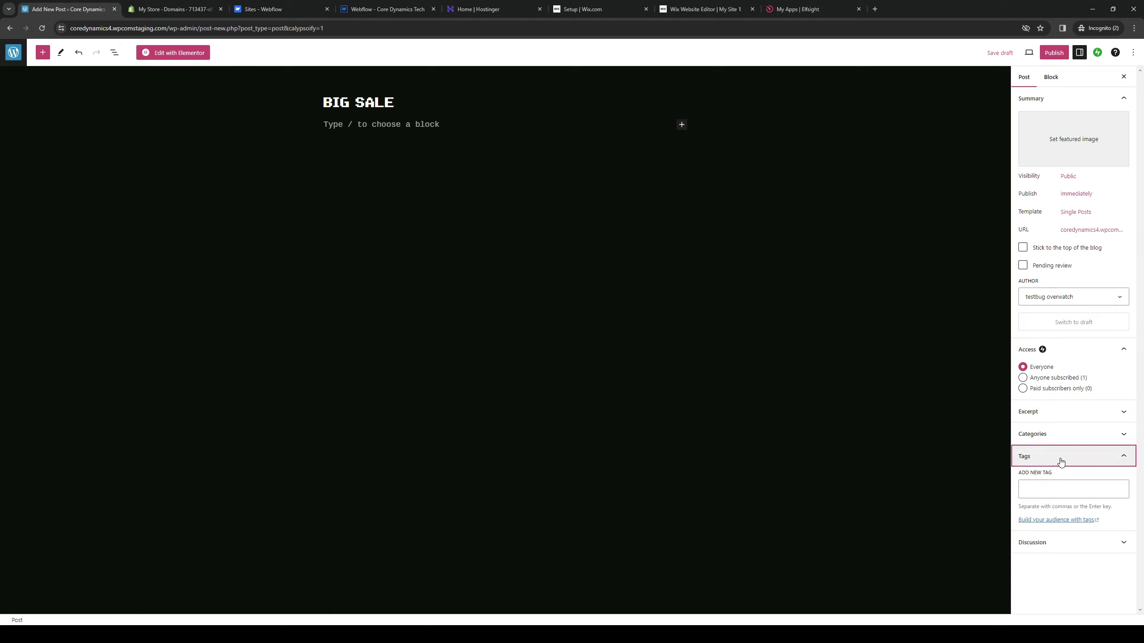
pyautogui.click(1067, 464)
pyautogui.click(1062, 485)
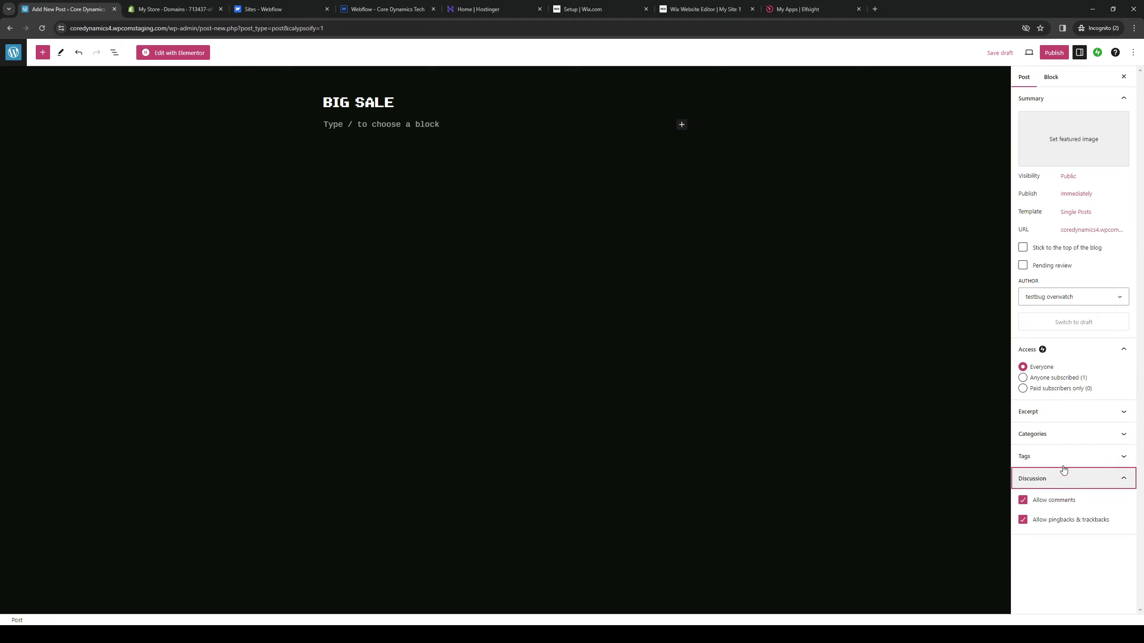
pyautogui.click(1073, 489)
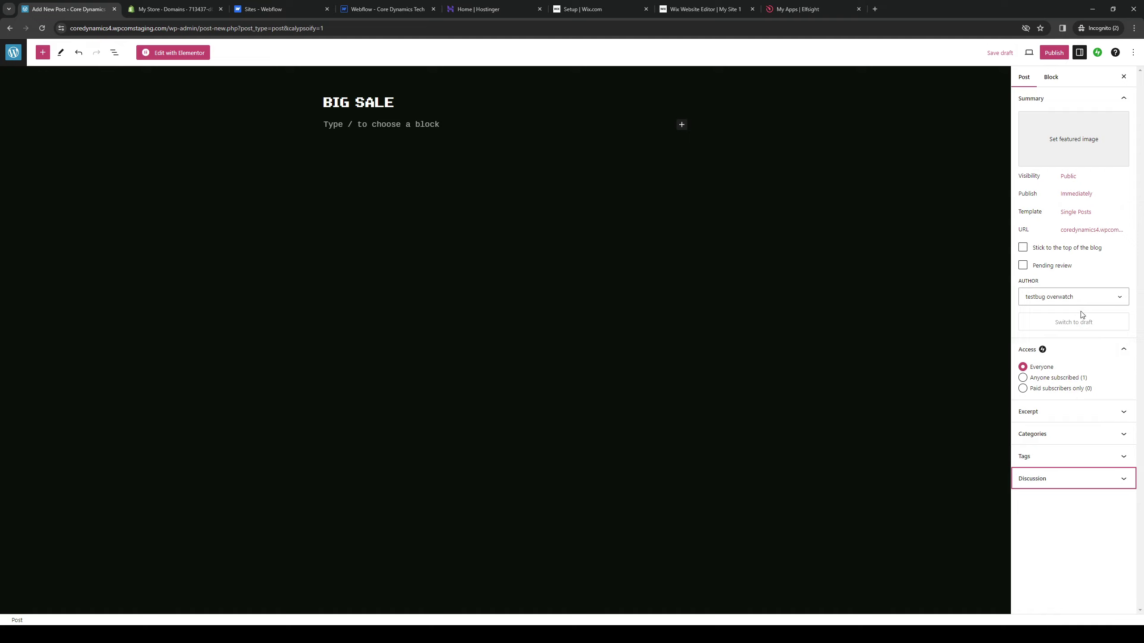
pyautogui.click(1077, 300)
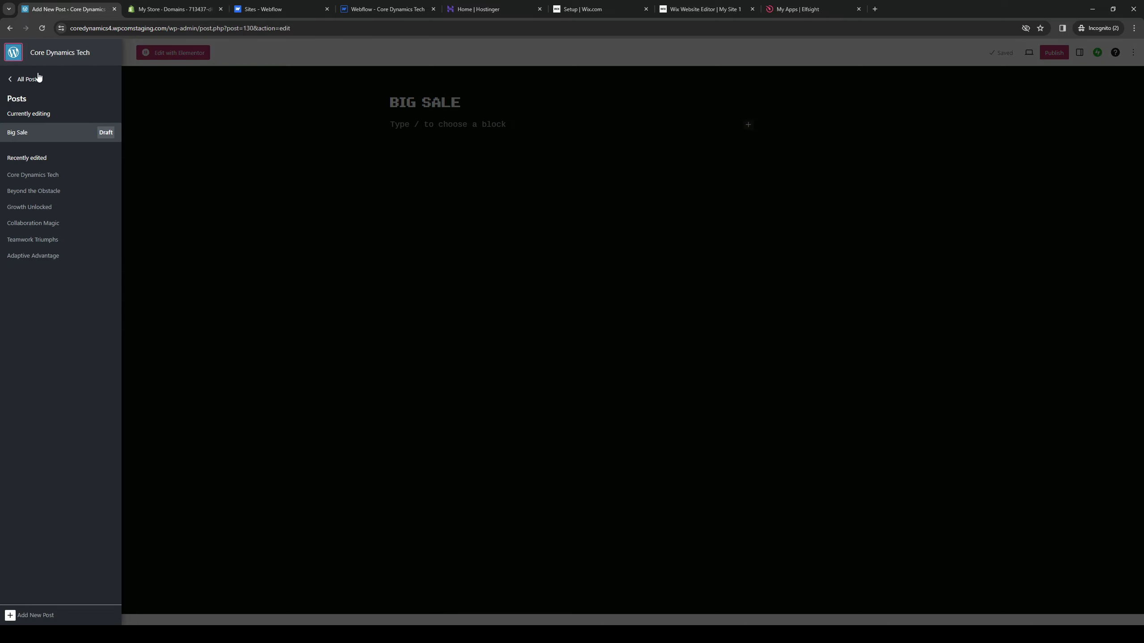
# Leave the editor through the WordPress menu for the All Posts list.
pyautogui.click(13, 79)
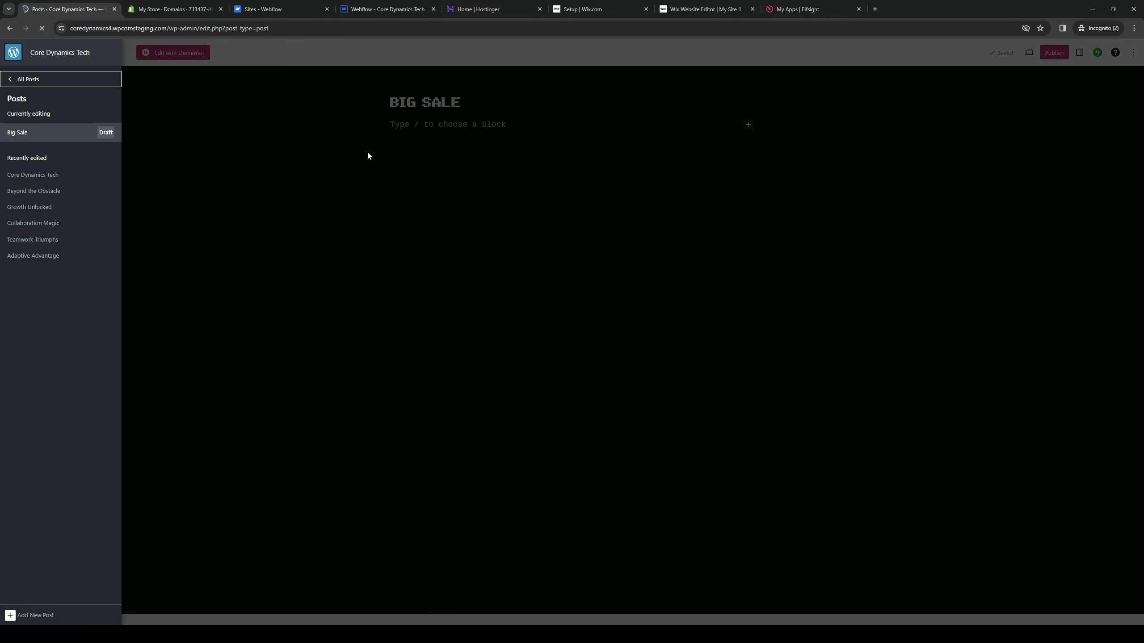